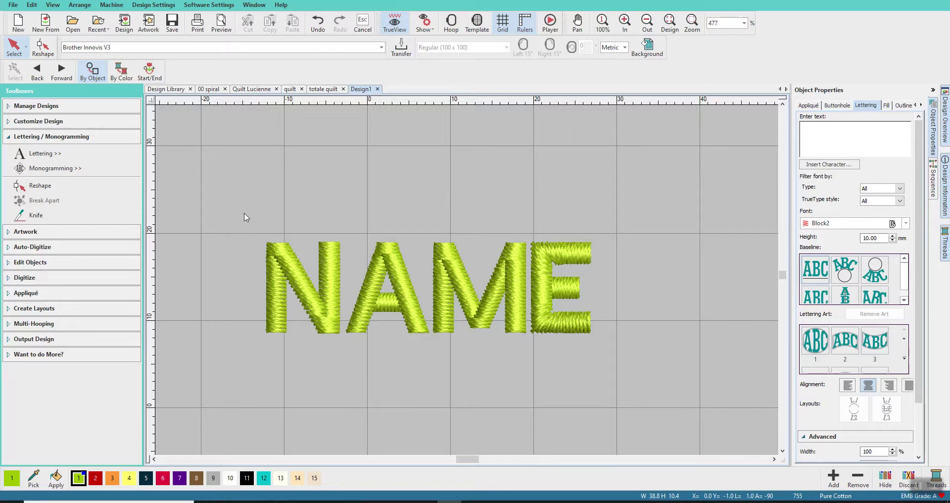
Step: Select the NAME lettering object (Block2, 10 mm, 750 stitches) and show the sequence list
left_click_drag(245, 216, 624, 360)
left_click(519, 311)
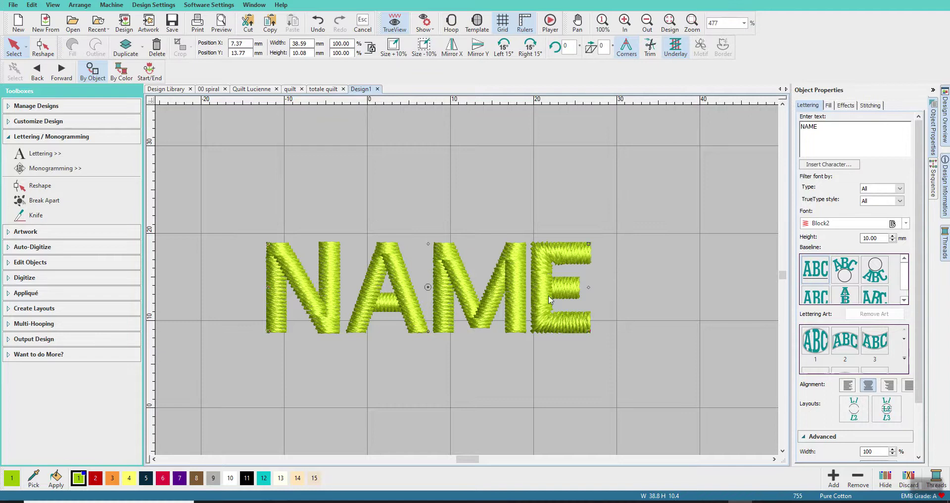
left_click(932, 180)
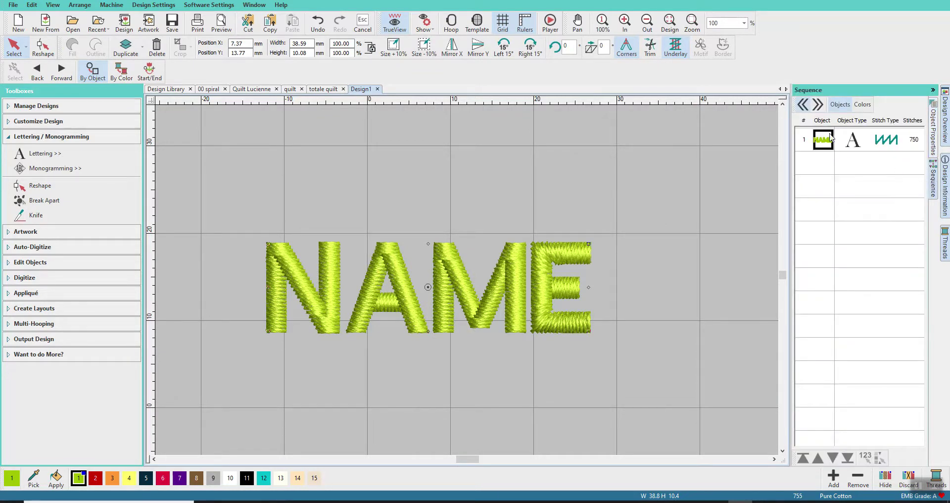
Step: Break NAME into N, A, M and E objects of 180, 155, 242 and 163 stitches
left_click(538, 273)
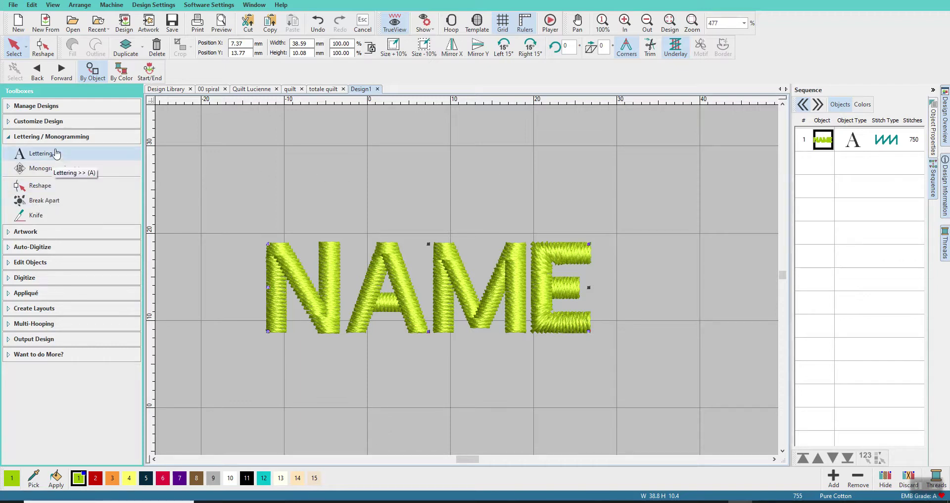
left_click(40, 205)
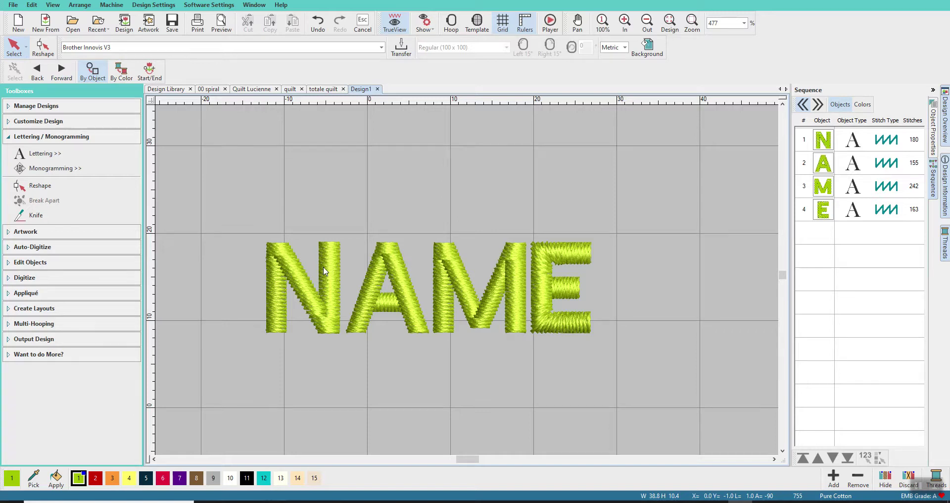
left_click(295, 276)
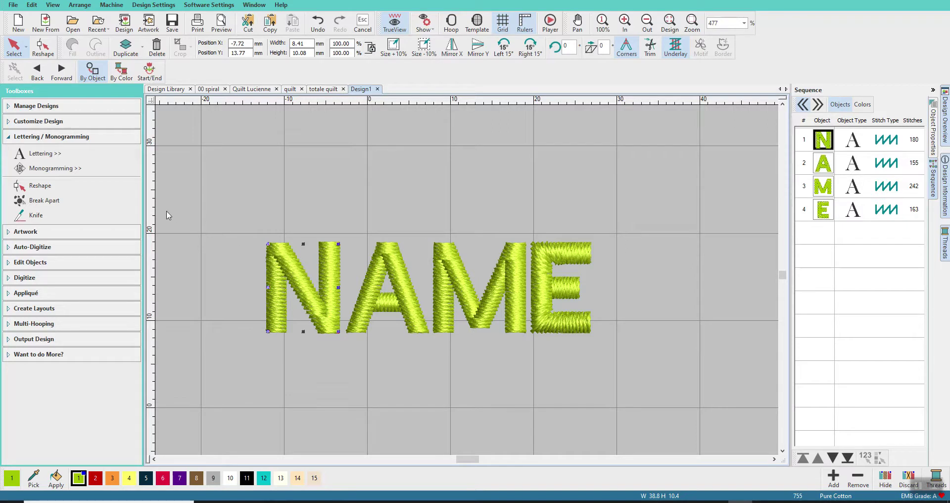
Step: Break the N into five stitch objects (55, 15, 46, 53, 15) and zoom in on it
left_click(49, 205)
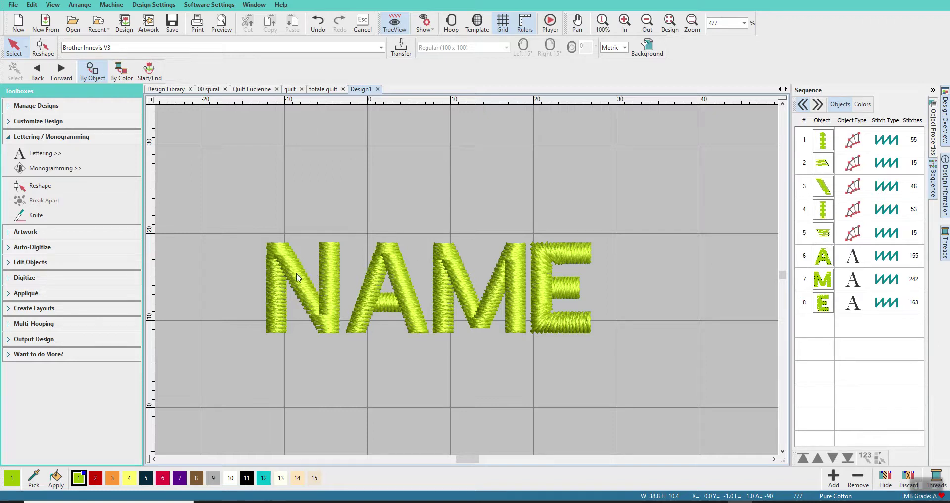
scroll(299, 277, "up", 1)
scroll(470, 282, "up", 2)
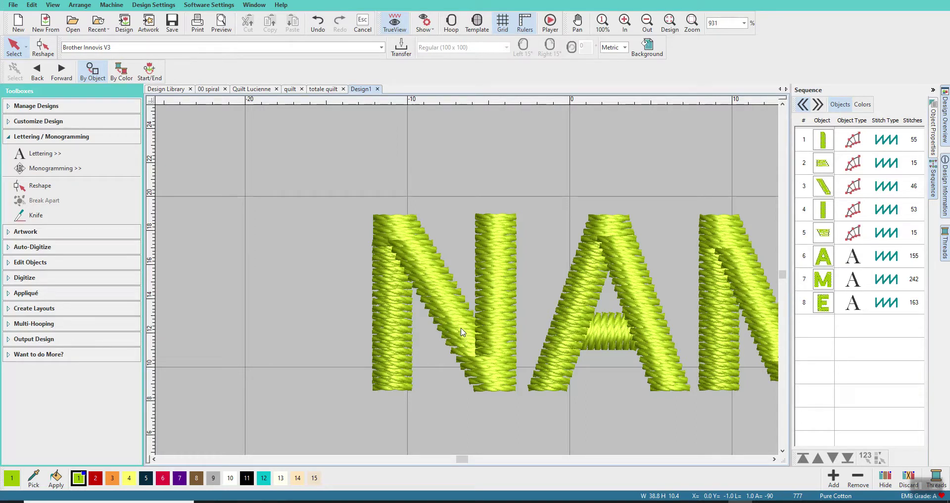
Step: Reshape the N's diagonal to reach the top-left corner and extend lower, now 65 stitches
left_click(433, 282)
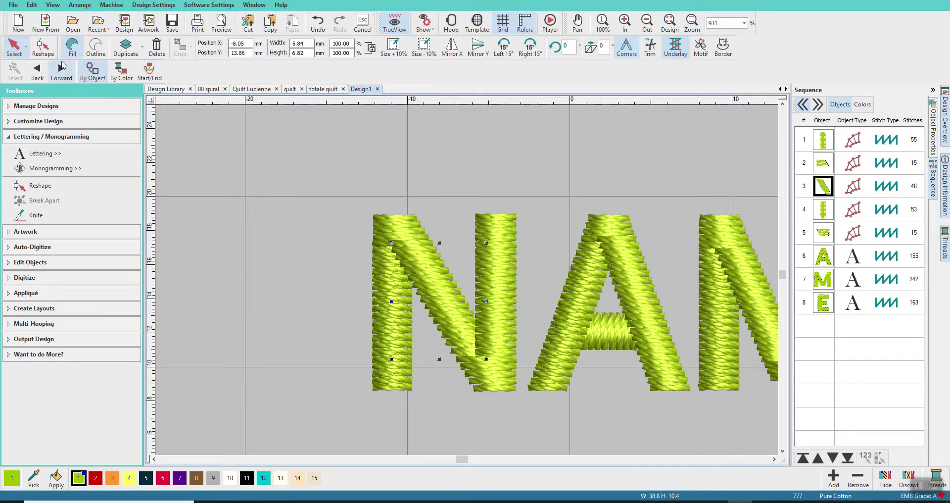
left_click(43, 45)
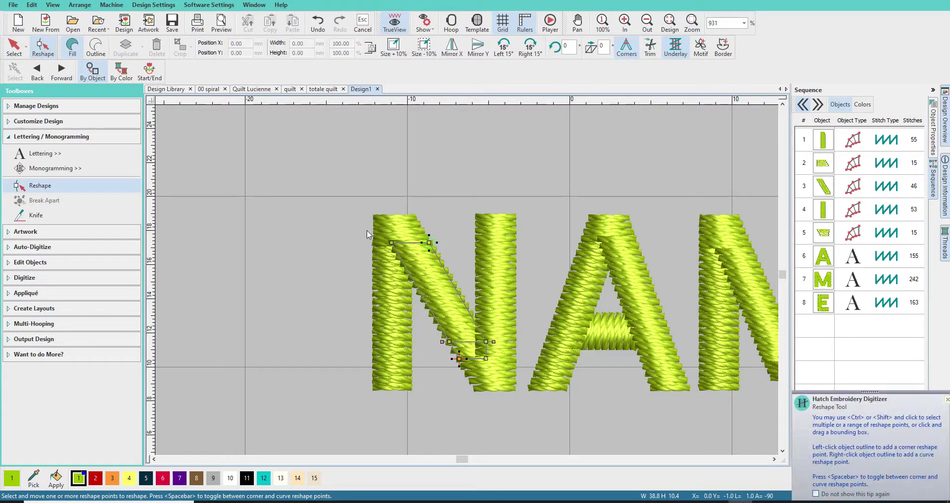
left_click_drag(390, 241, 376, 216)
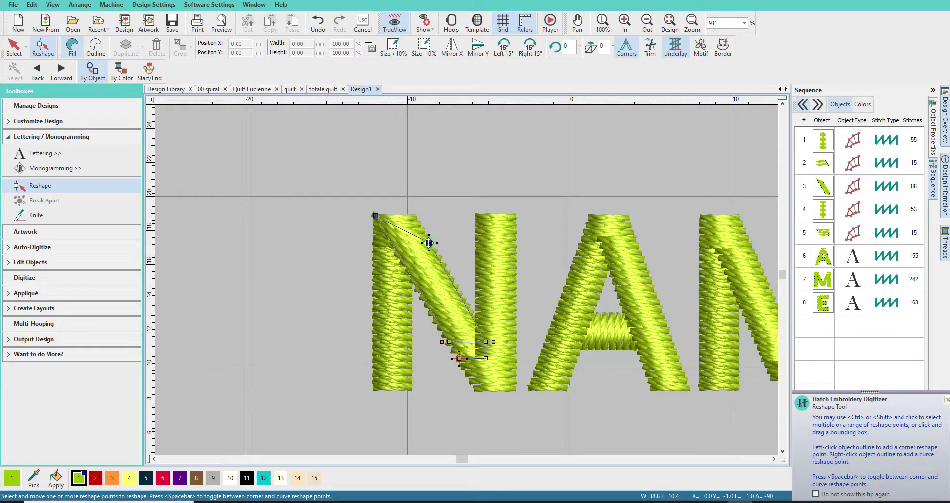
left_click(493, 341)
left_click(485, 341)
left_click_drag(485, 341, 487, 345)
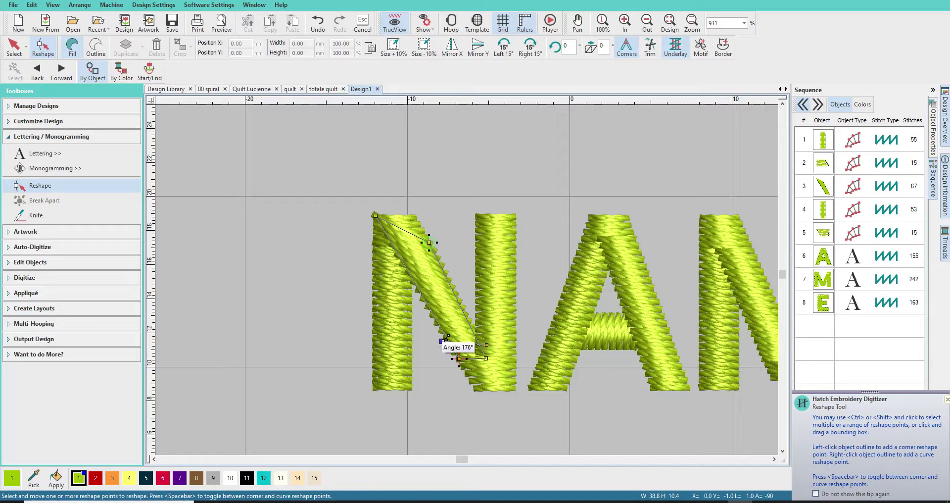
key("Delete")
left_click_drag(486, 358, 497, 373)
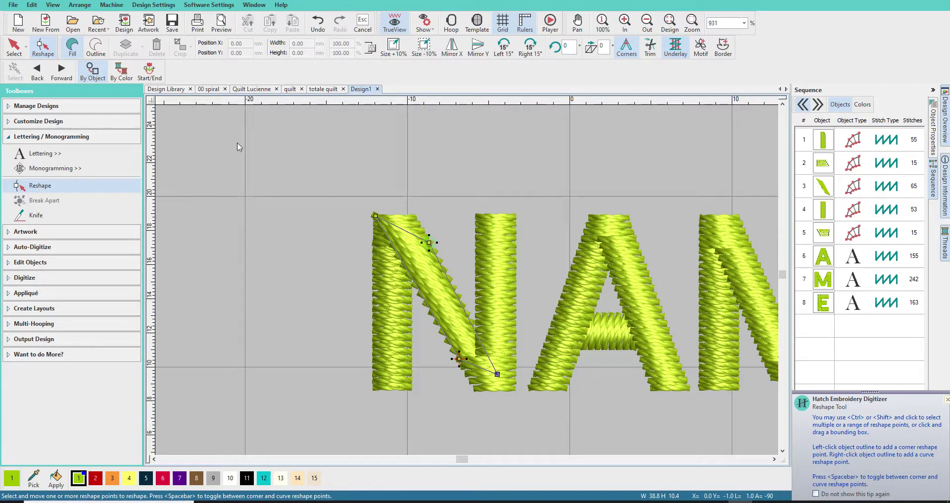
left_click(14, 45)
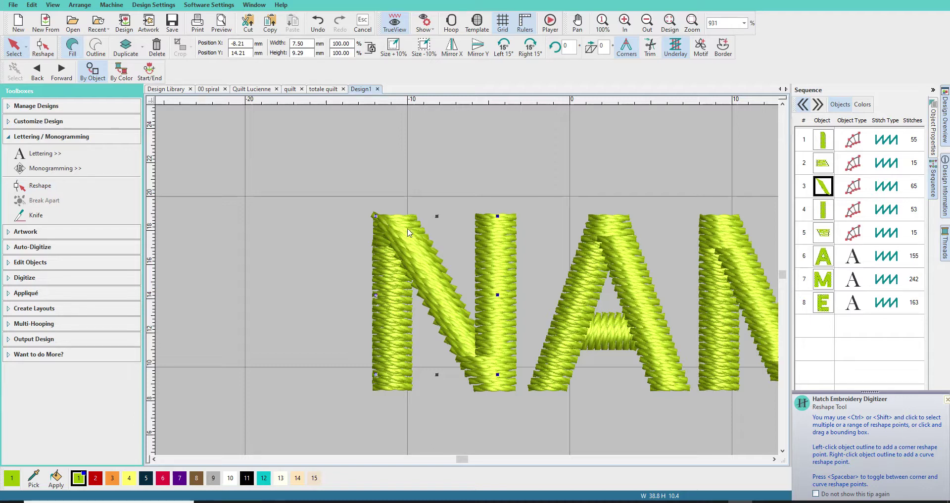
Step: Add two stitch-angle lines across the N's diagonal and tilt the top one
left_click(43, 45)
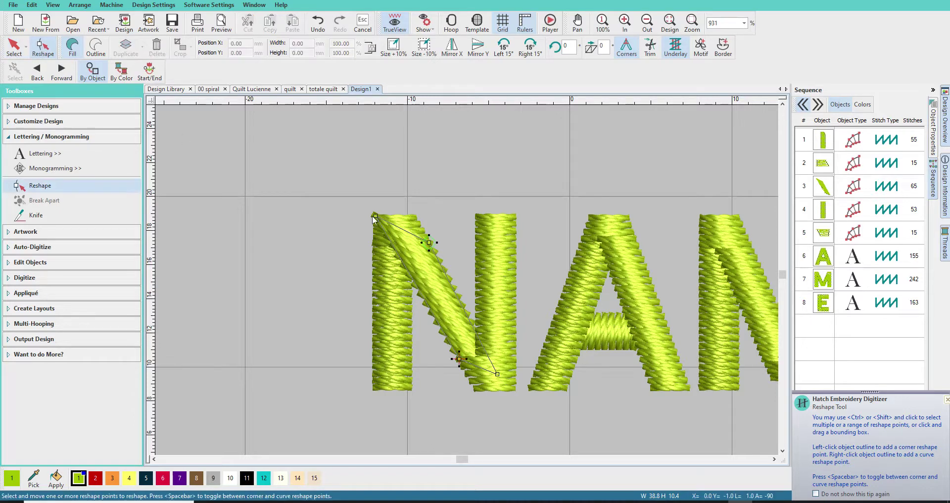
left_click_drag(432, 242, 415, 216)
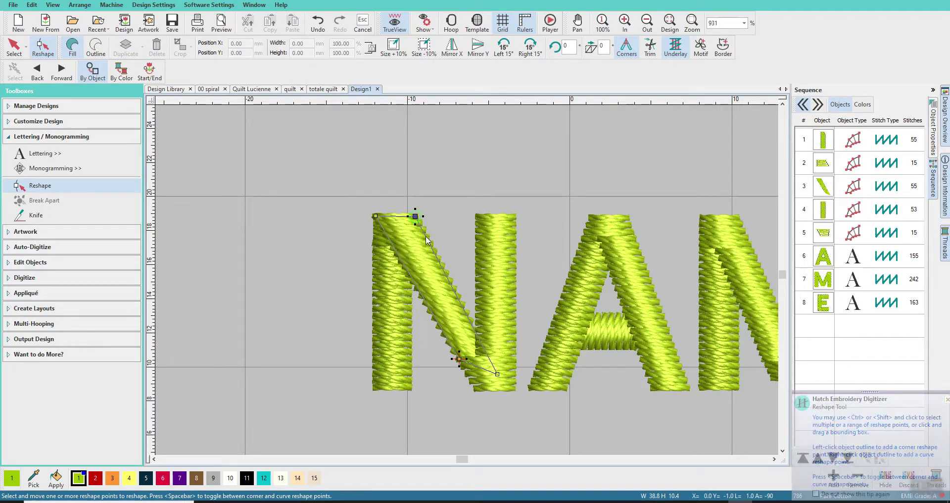
left_click(425, 236)
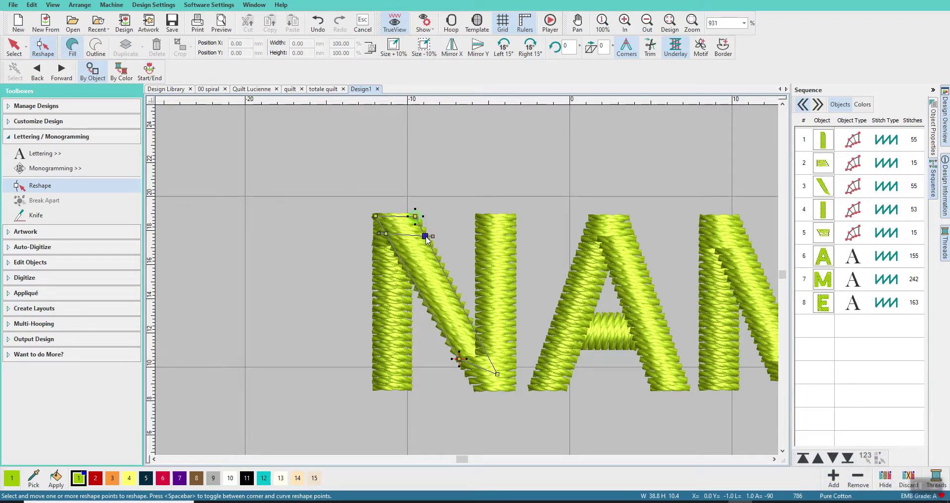
left_click(439, 261)
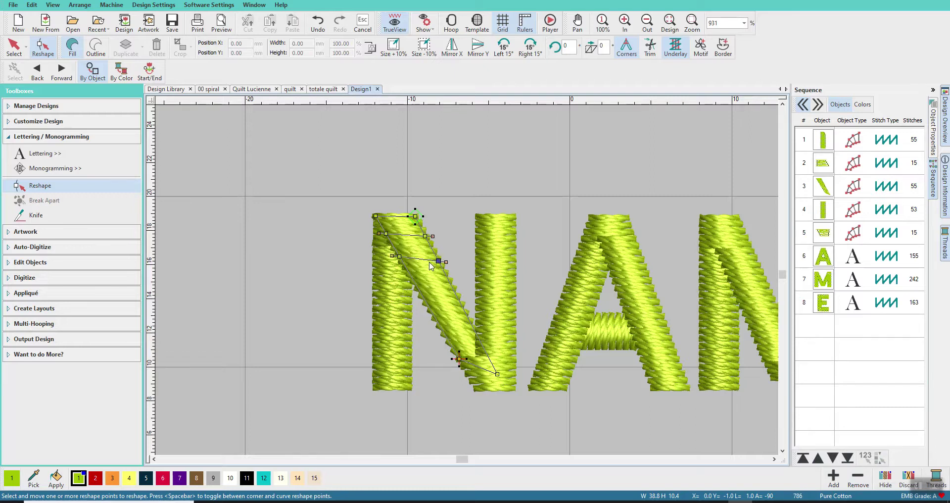
left_click(425, 237)
left_click_drag(425, 236, 440, 267)
Step: Pull the diagonal's bottom point up so it joins the right upright cleanly at 55 stitches
left_click_drag(497, 373, 491, 362)
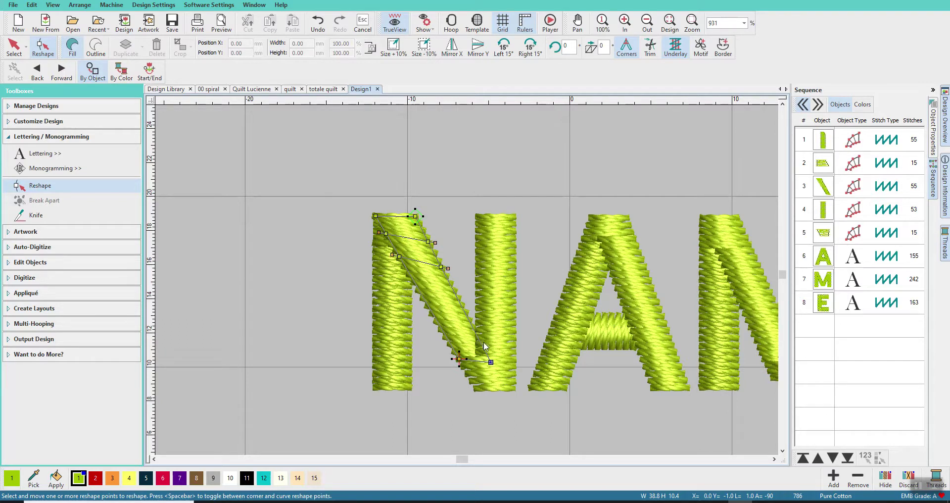
left_click_drag(490, 362, 495, 363)
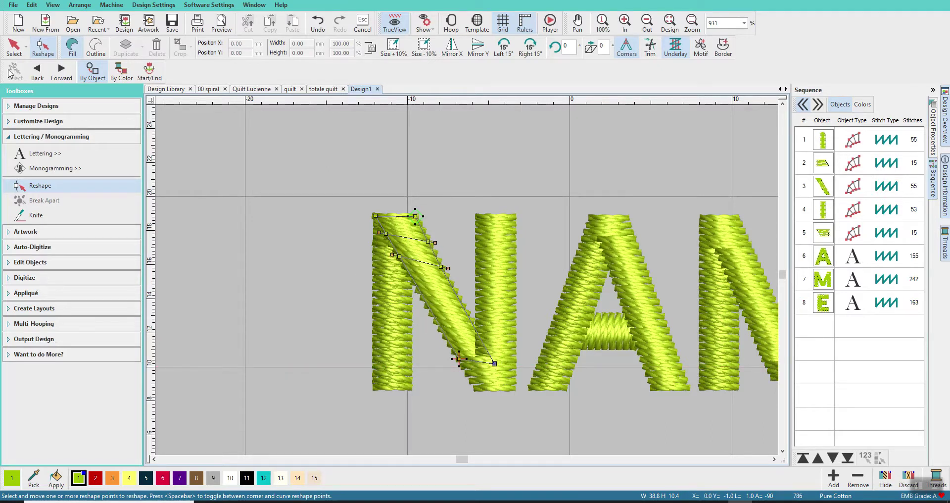
left_click(13, 46)
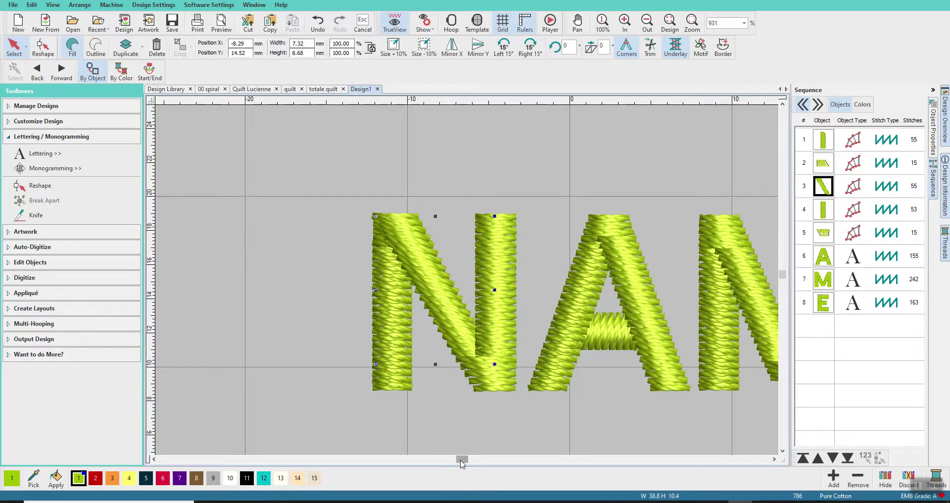
left_click_drag(463, 459, 465, 461)
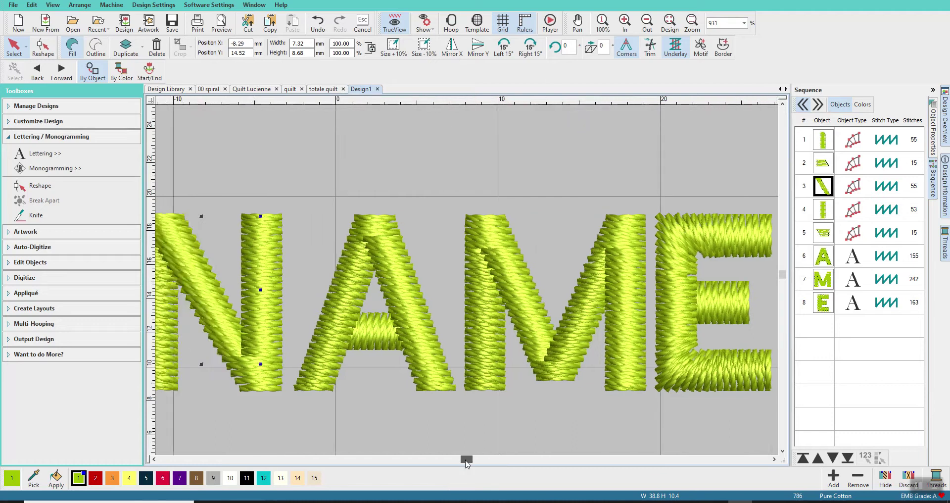
Step: Break the E into its middle bar and C-shaped outer piece (27 and 131 stitches)
left_click(682, 256)
scroll(693, 272, "down", 1)
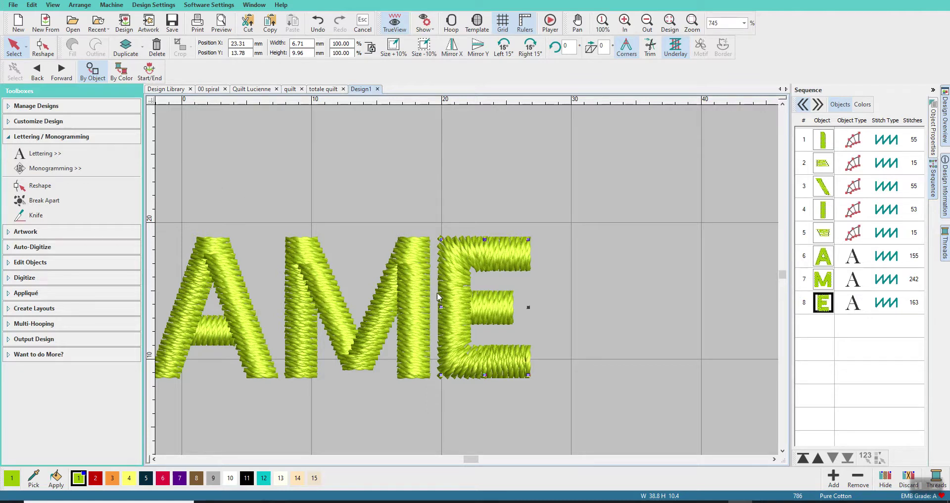
left_click(46, 202)
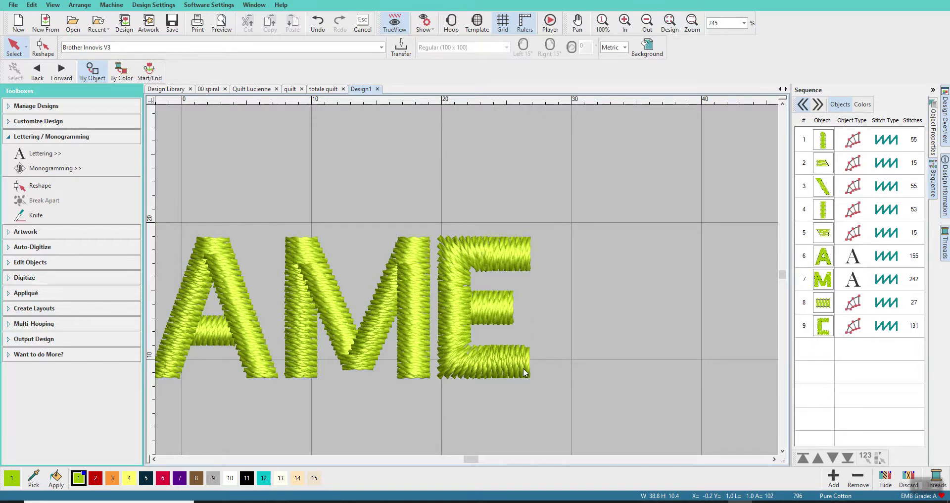
Step: Reshape stitch angles on the E's top arm, bottom arm and left side, leaving 129 stitches
left_click(461, 366)
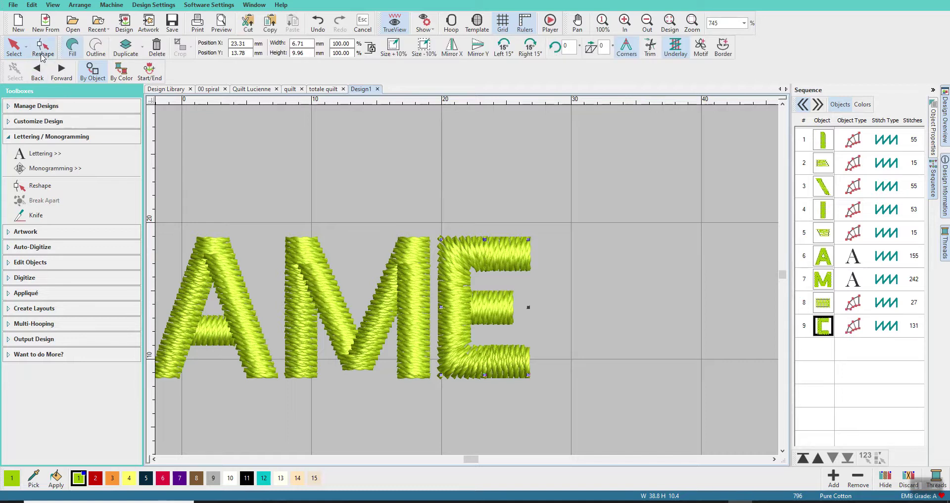
left_click(43, 49)
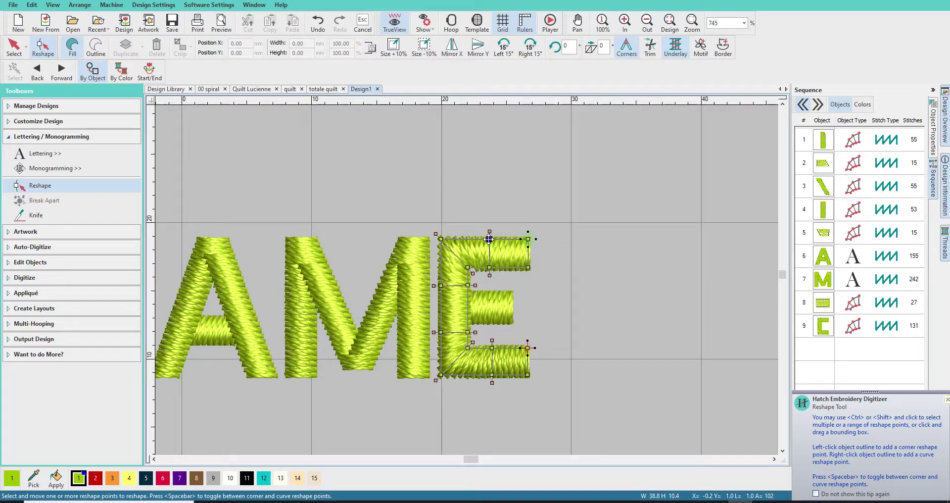
left_click_drag(489, 239, 475, 238)
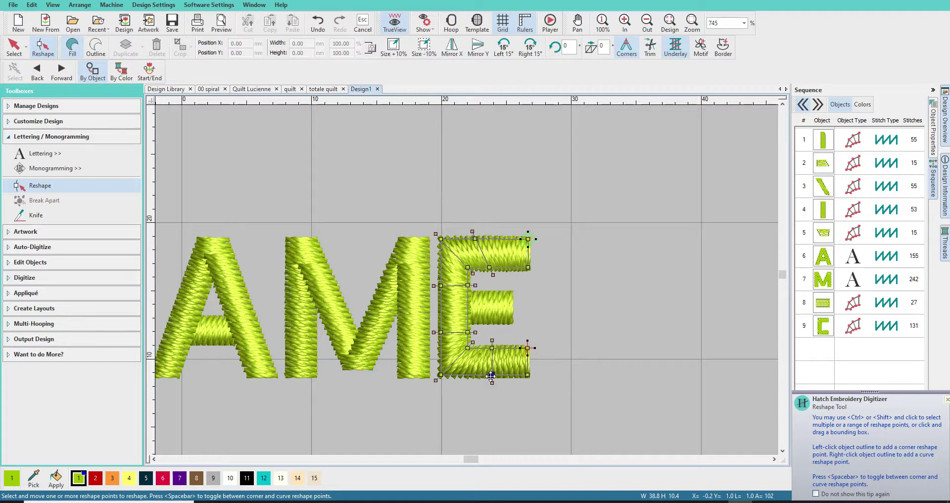
left_click_drag(492, 374, 479, 376)
left_click_drag(440, 333, 441, 341)
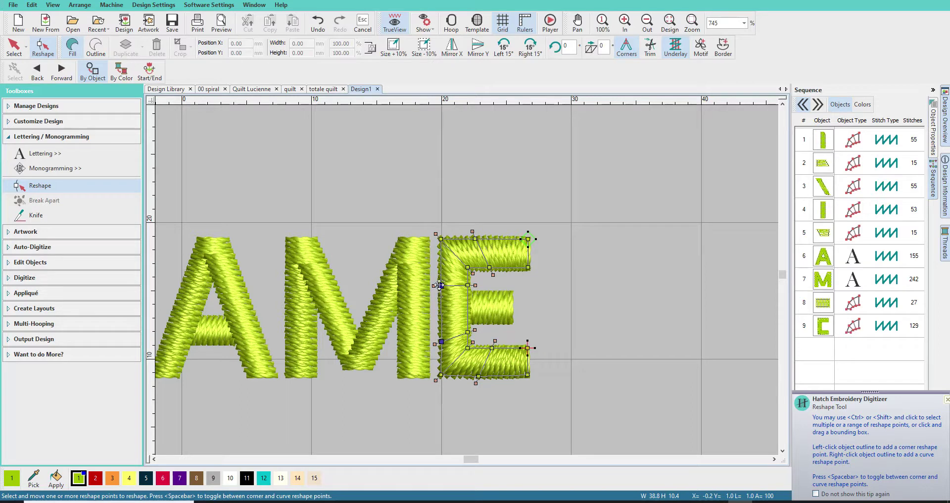
left_click_drag(440, 286, 441, 272)
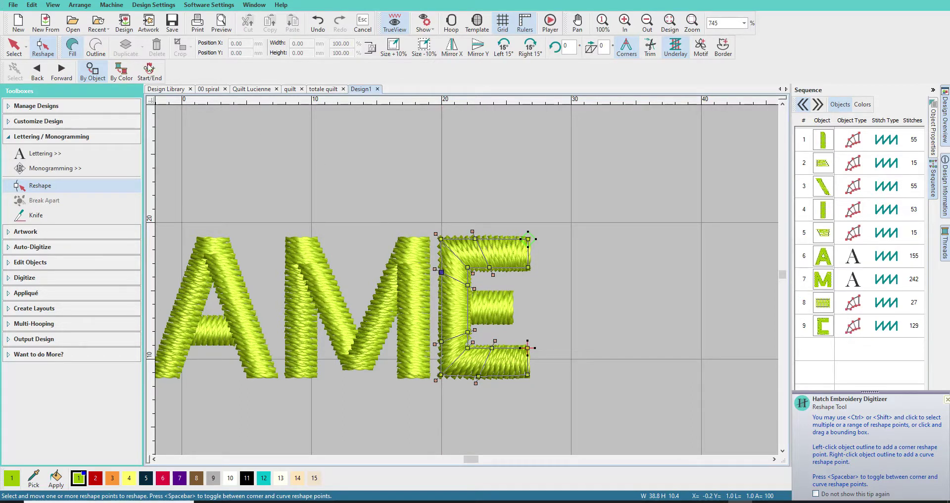
left_click(15, 50)
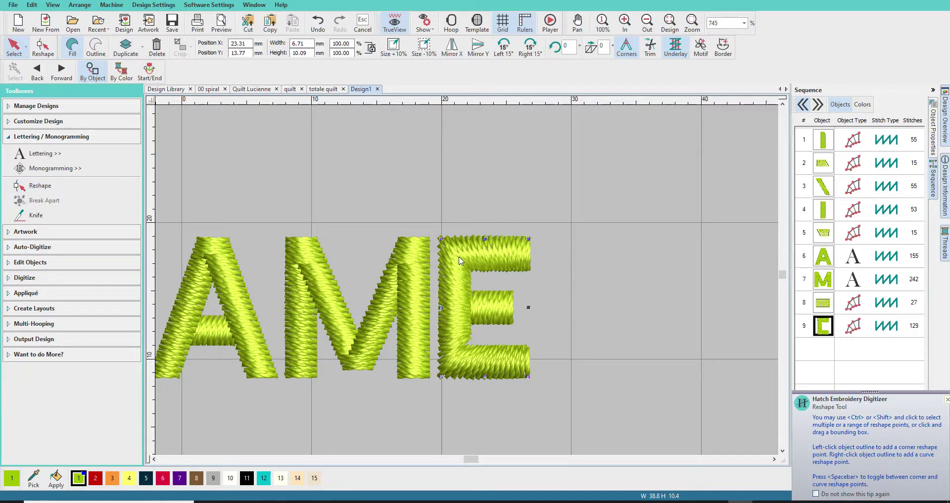
Step: Zoom out to view the whole reshaped NAME lettering
scroll(458, 272, "down", 1)
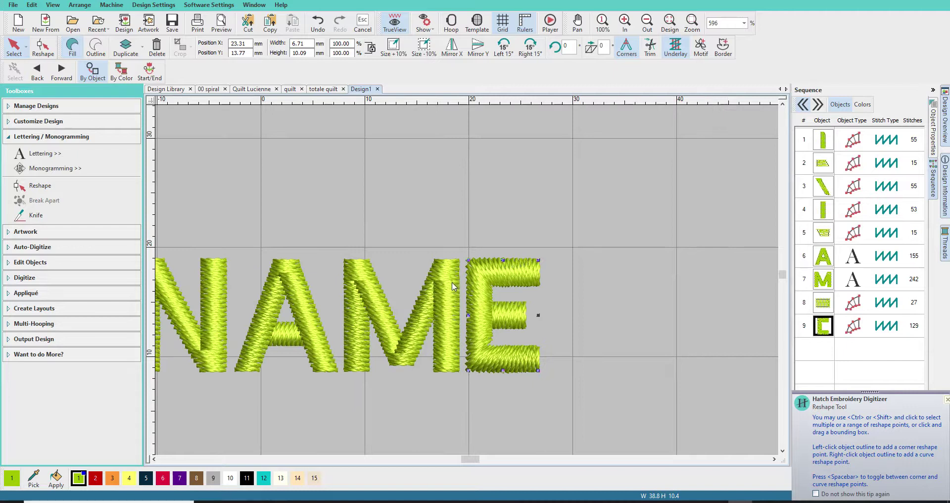
scroll(452, 286, "down", 1)
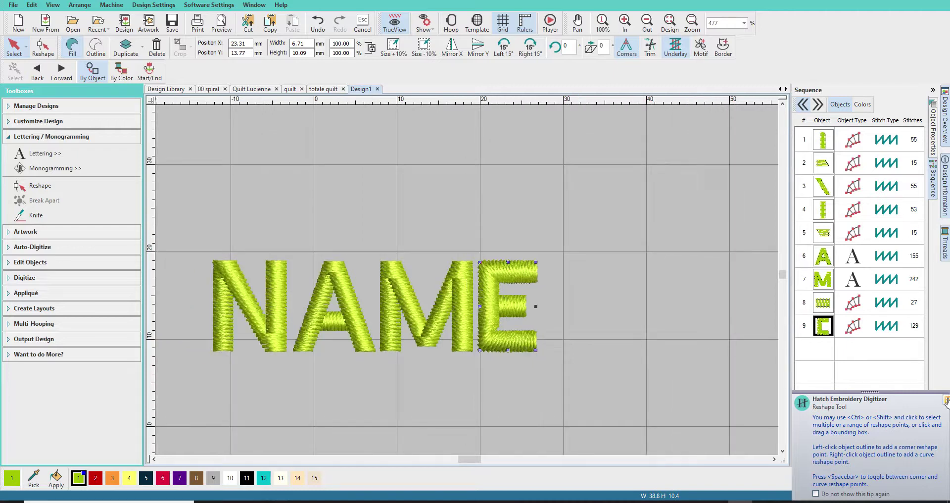